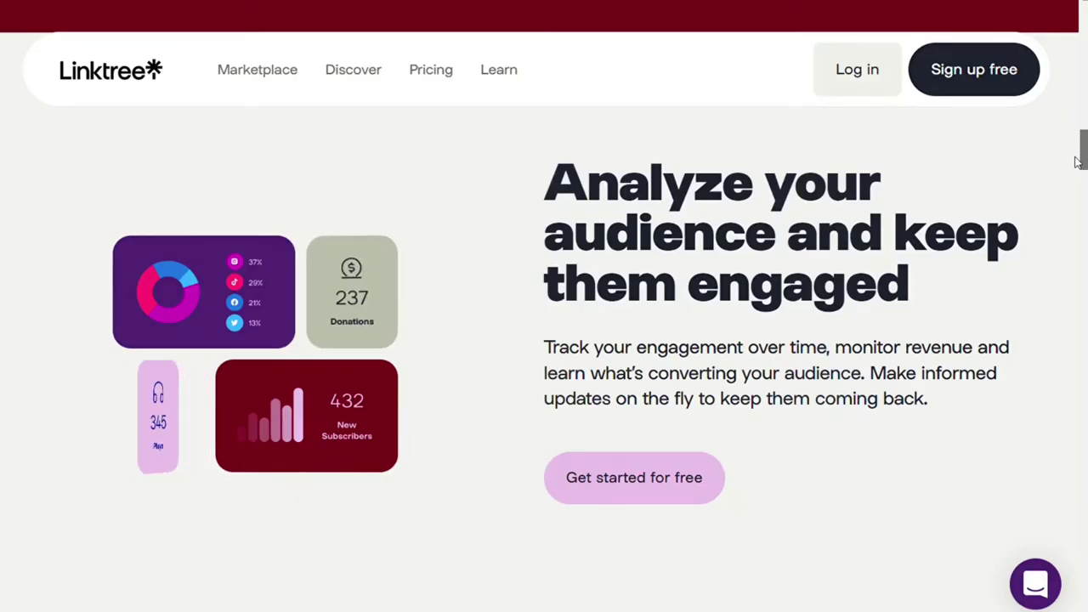
# - Scroll the Beacons homepage down to the 'Your page. Your way.' section about blocks
pyautogui.scroll(12, 1077, 161)
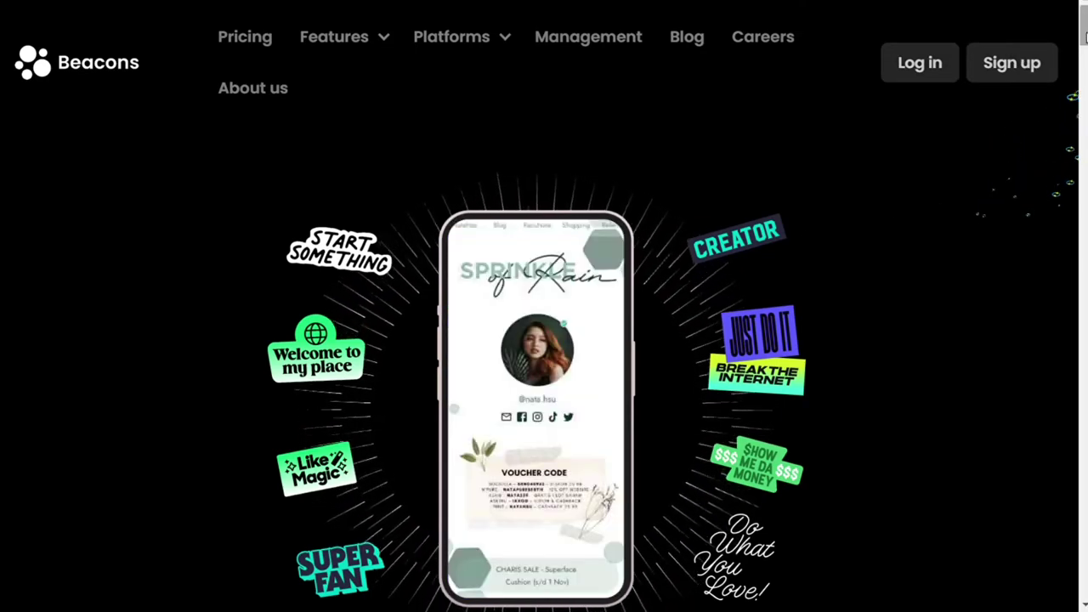
pyautogui.moveTo(1085, 36); pyautogui.dragTo(1083, 234)
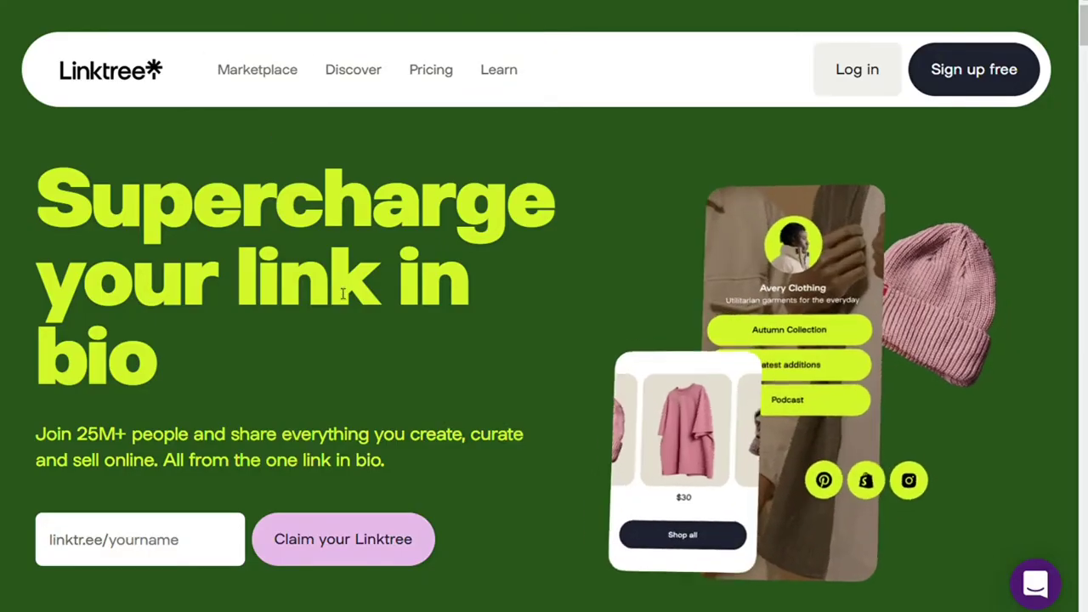
# - Bring back the Linktree homepage and browse its 'Supercharge your link in bio' hero
pyautogui.moveTo(1085, 36)
pyautogui.mouseDown()
pyautogui.moveTo(1077, 199)
pyautogui.moveTo(1065, 43)
pyautogui.mouseUp()
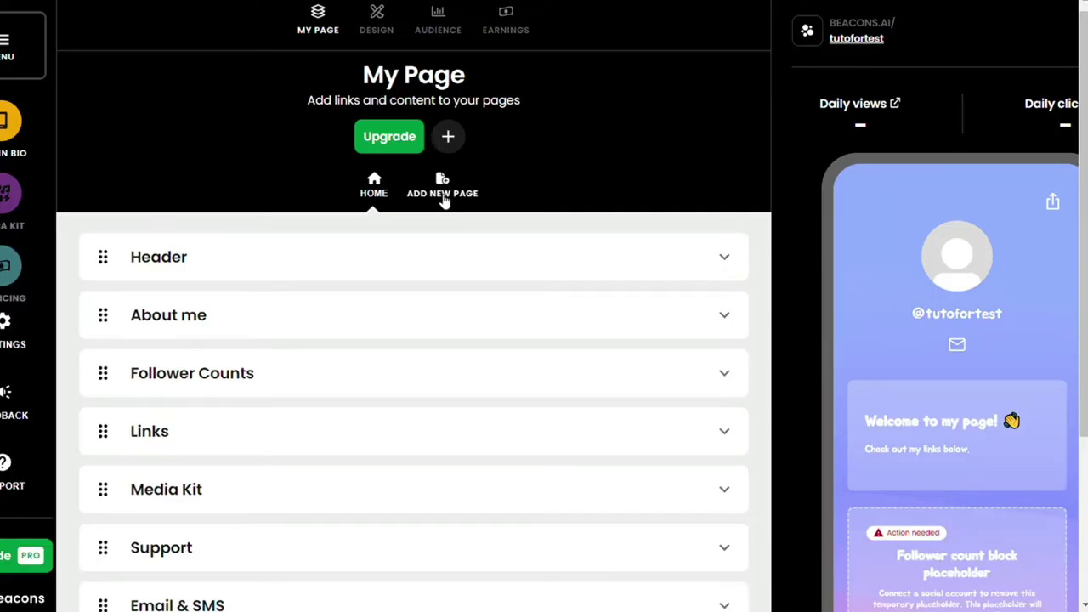
# - Add a new page named 'Page 2' and give it a Video block
pyautogui.click(442, 193)
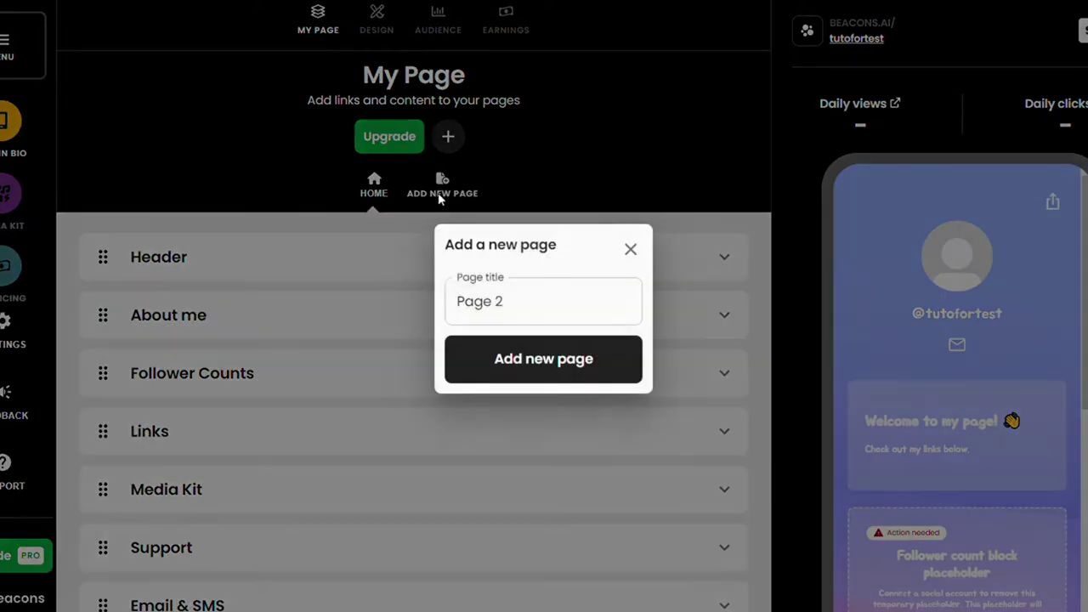
pyautogui.click(555, 372)
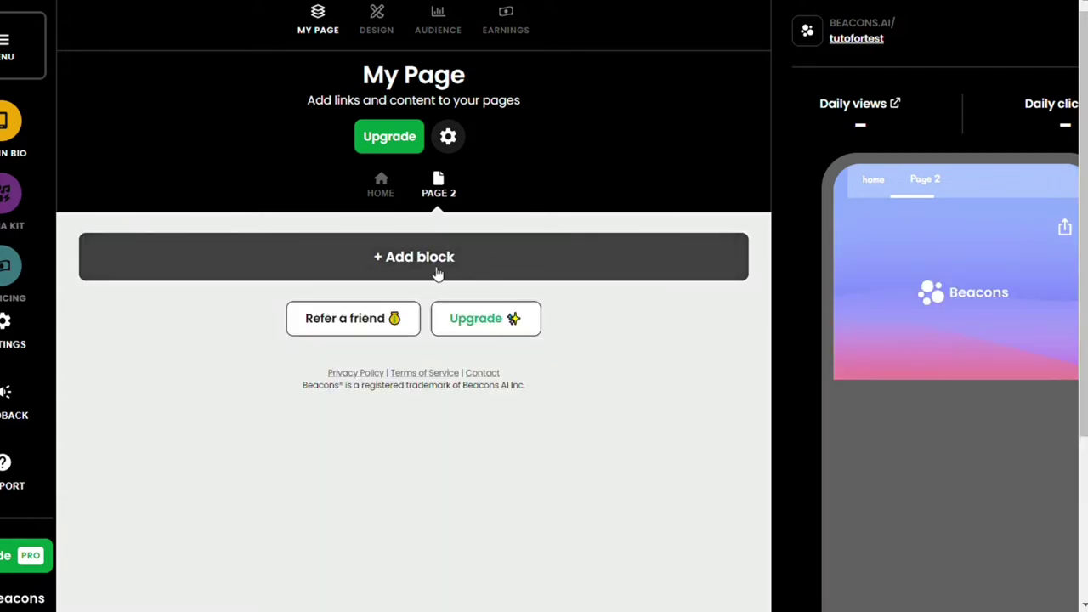
pyautogui.click(379, 263)
pyautogui.click(762, 279)
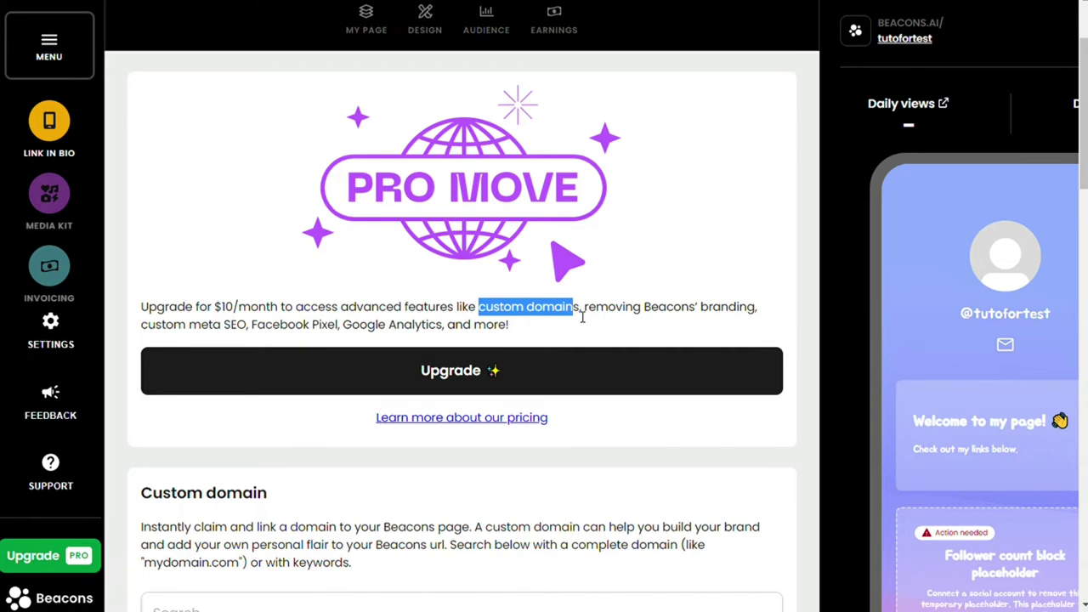
# - Clear the custom domains text selection, try the Linktree username field, then return to Page 2
pyautogui.click(482, 316)
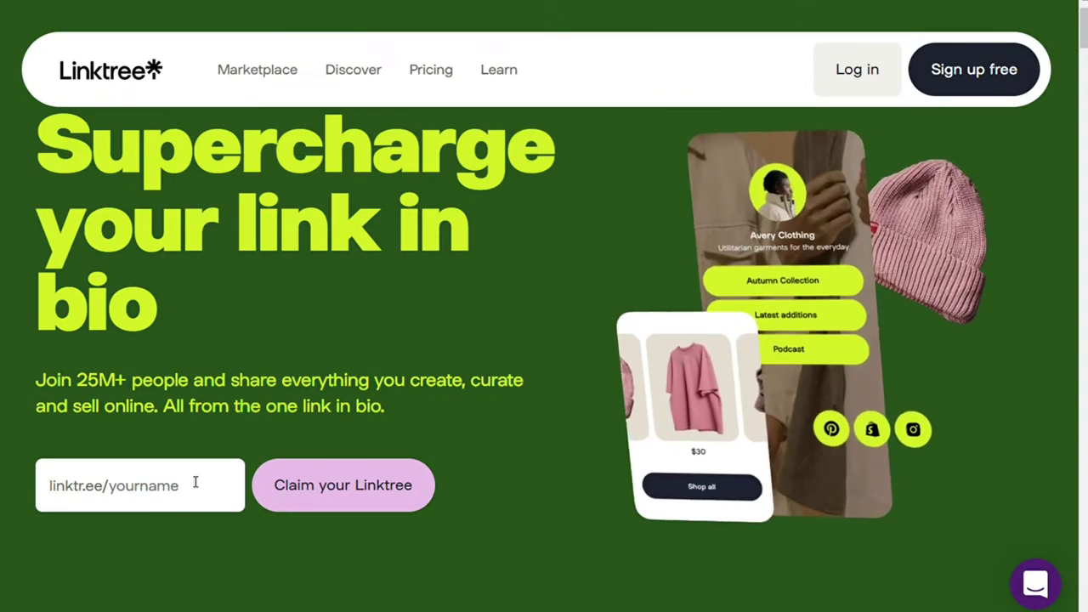
pyautogui.click(195, 482)
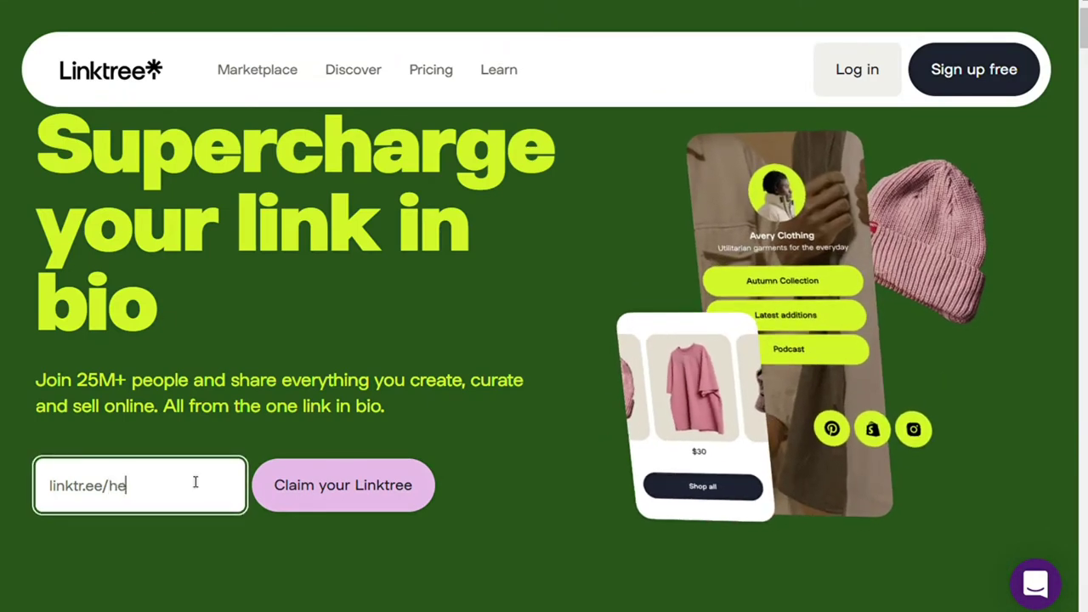
pyautogui.click(173, 537)
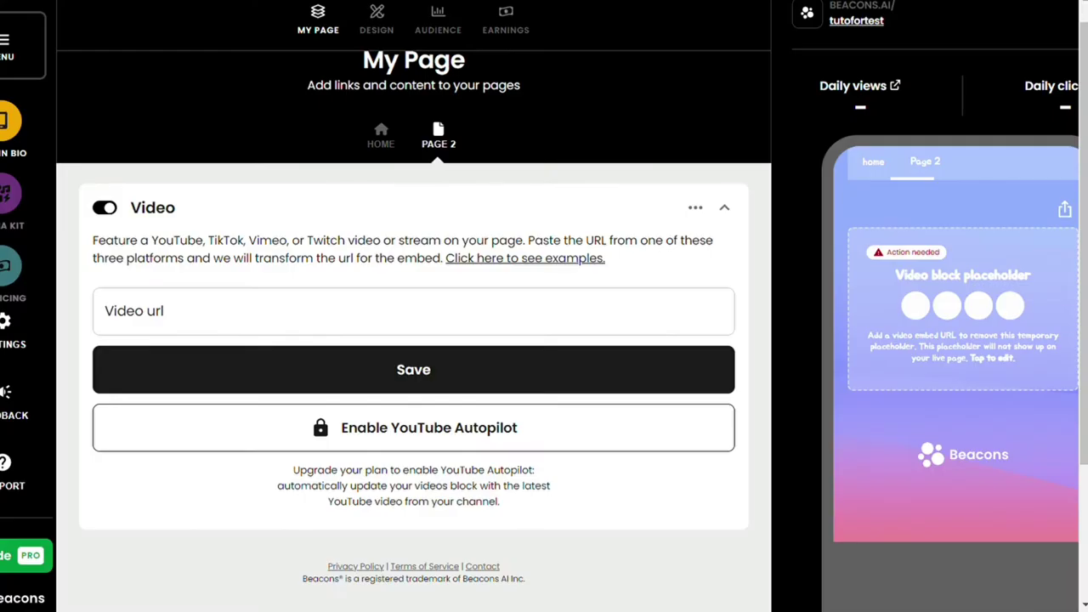
# - Show the Home page's blocks again, then move on to the Design settings
pyautogui.click(381, 138)
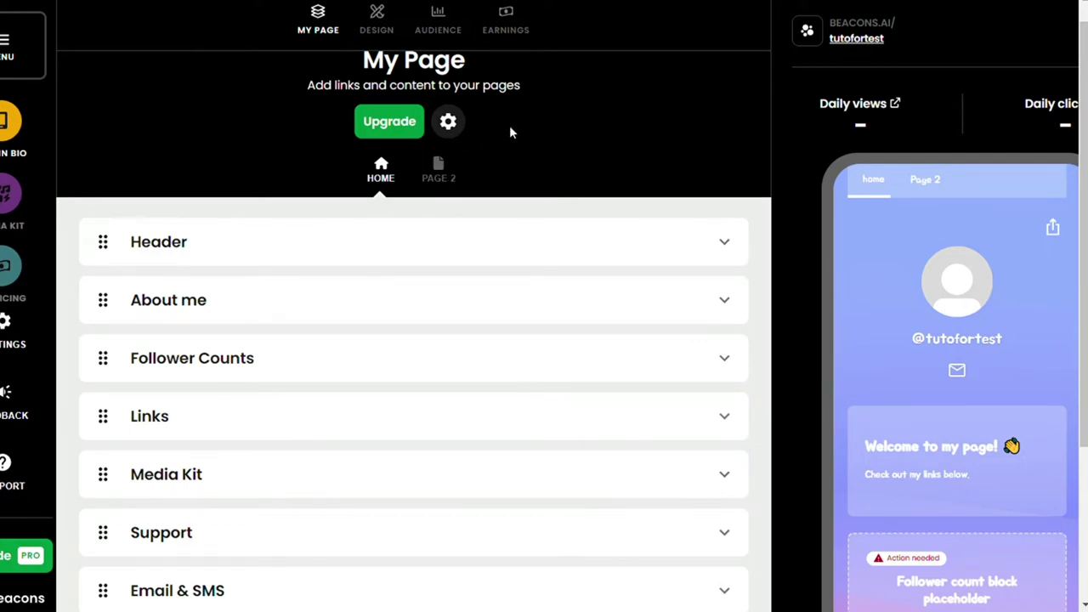
pyautogui.click(378, 25)
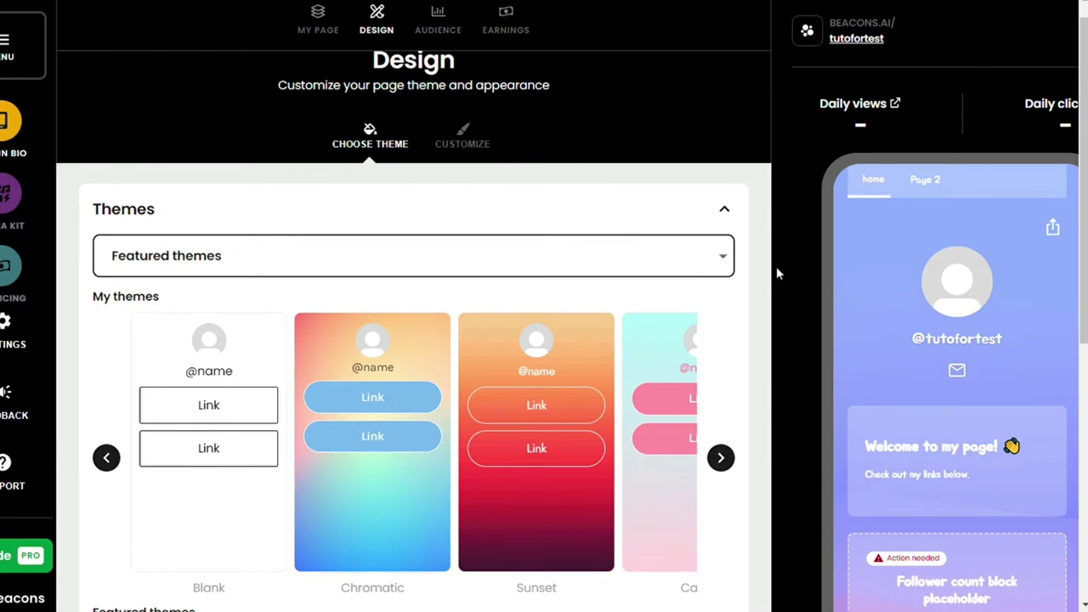
# - Browse the Animal themes (Paw Prints, Doghouse, Fluffy) and start generating new AI themes
pyautogui.scroll(-3, 1084, 223)
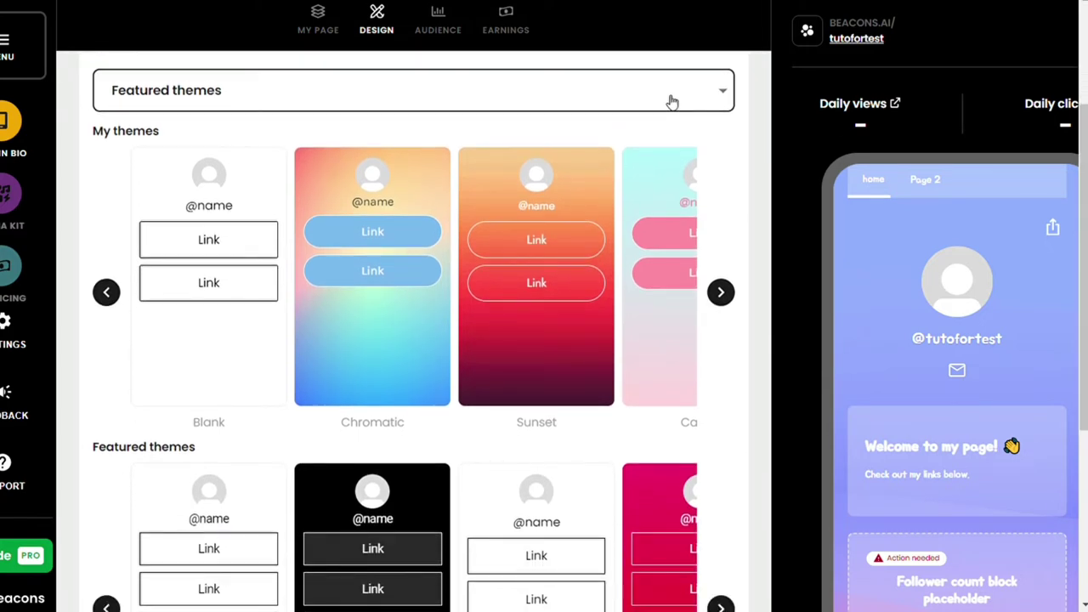
pyautogui.click(585, 141)
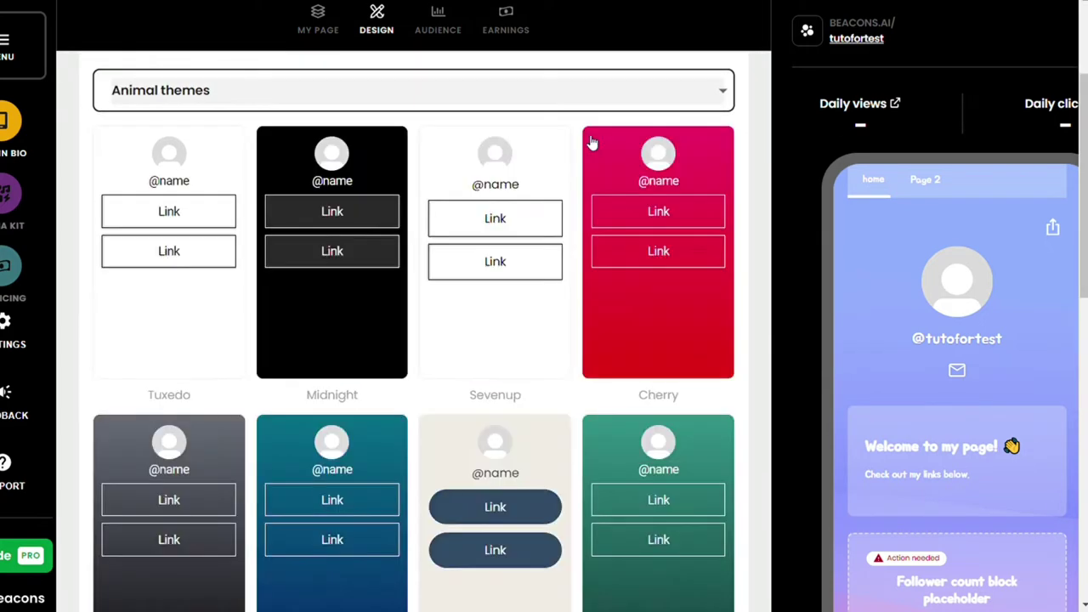
pyautogui.moveTo(1083, 160); pyautogui.dragTo(1083, 299)
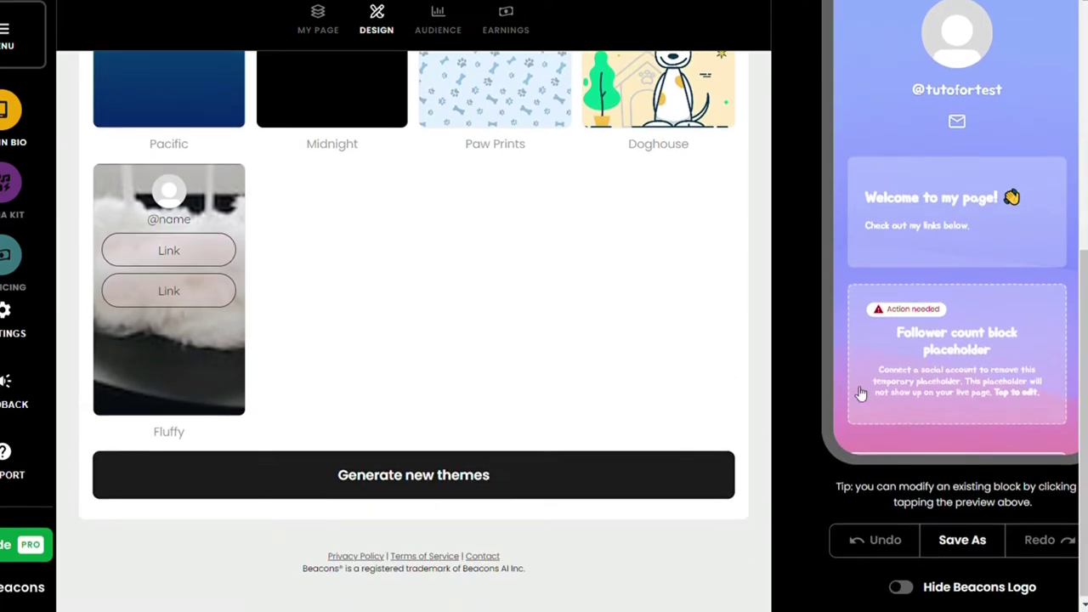
pyautogui.click(413, 479)
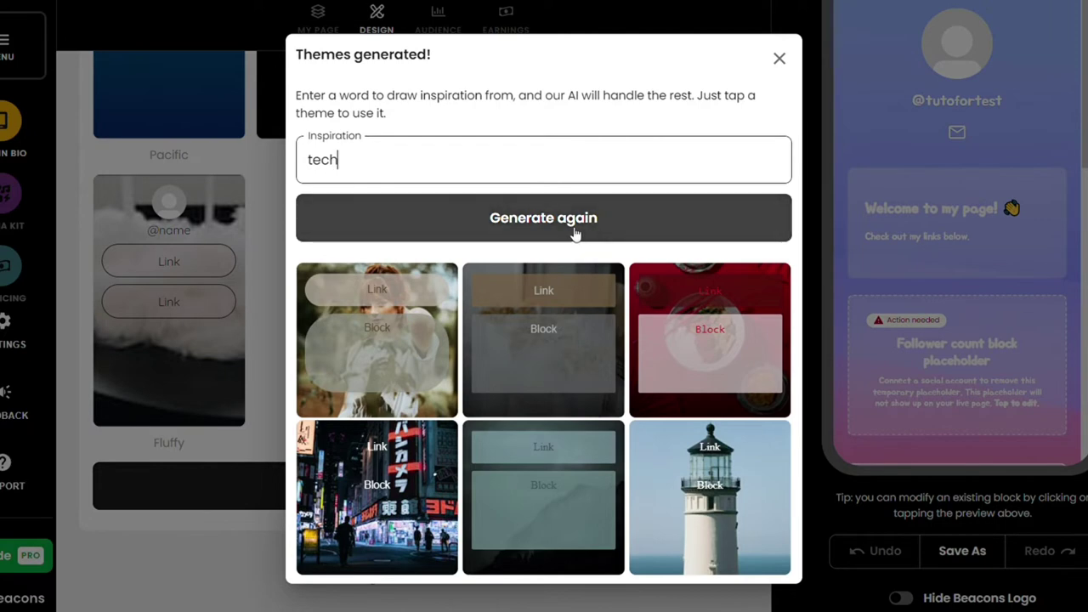
# - Close the generated themes window and scroll through Beacons' free versus Pro plan comparison
pyautogui.click(780, 60)
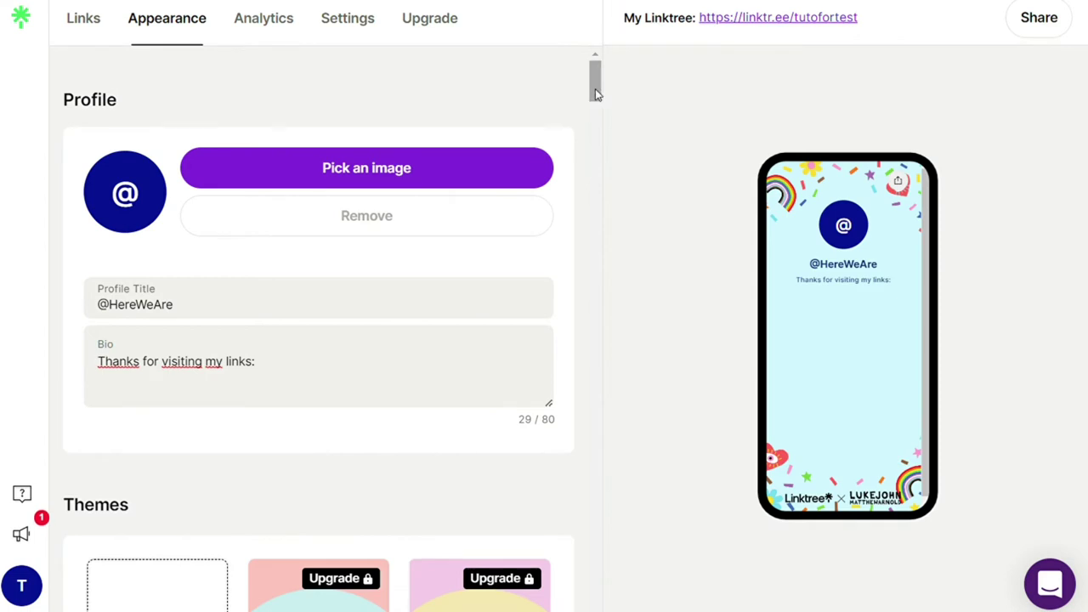
pyautogui.moveTo(596, 94); pyautogui.dragTo(596, 306)
pyautogui.moveTo(597, 347); pyautogui.dragTo(609, 86)
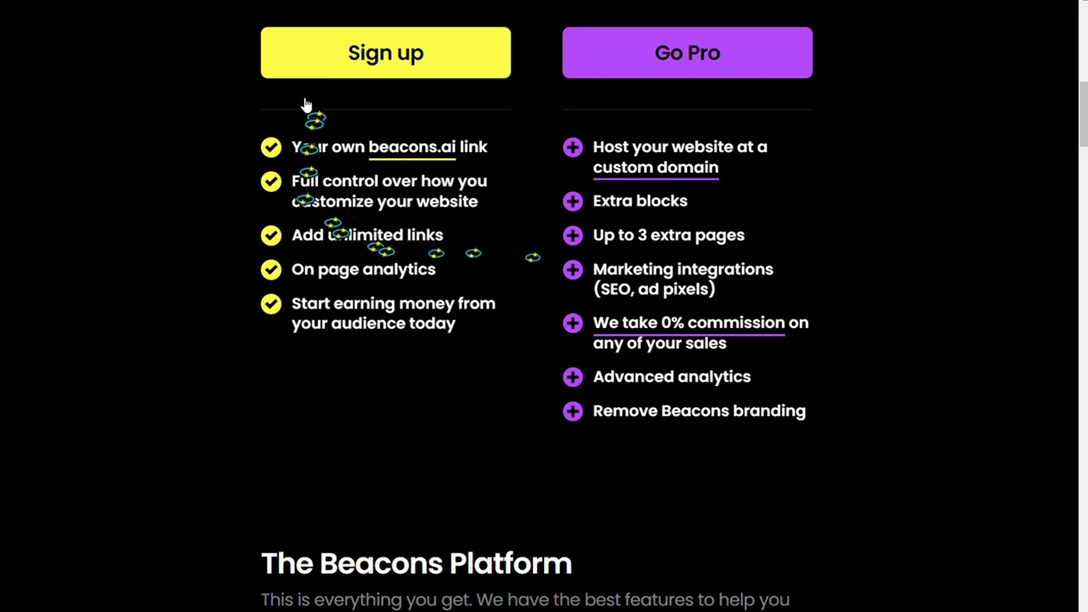
pyautogui.scroll(5, 264, 119)
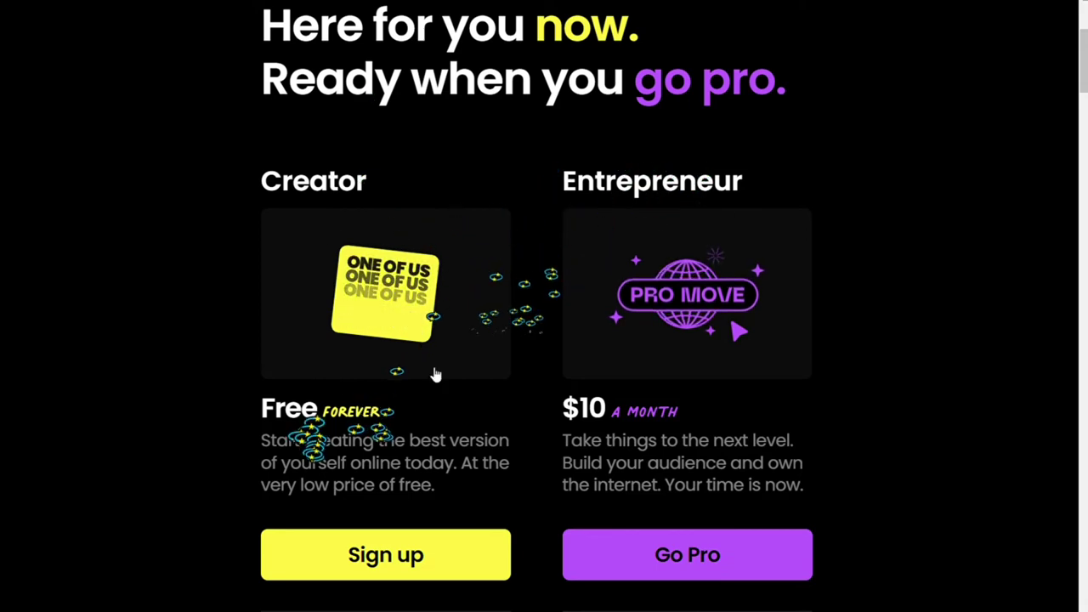
pyautogui.moveTo(1085, 75); pyautogui.dragTo(1084, 118)
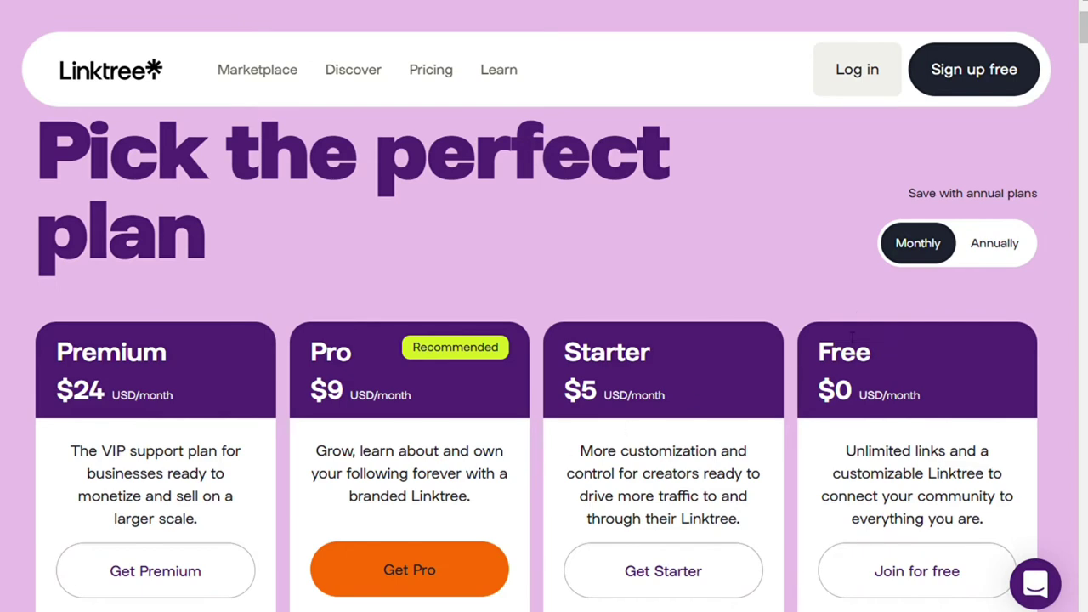
# - Expand the Key Features lists of all four Linktree plans and scroll through them
pyautogui.moveTo(1084, 38); pyautogui.dragTo(1085, 48)
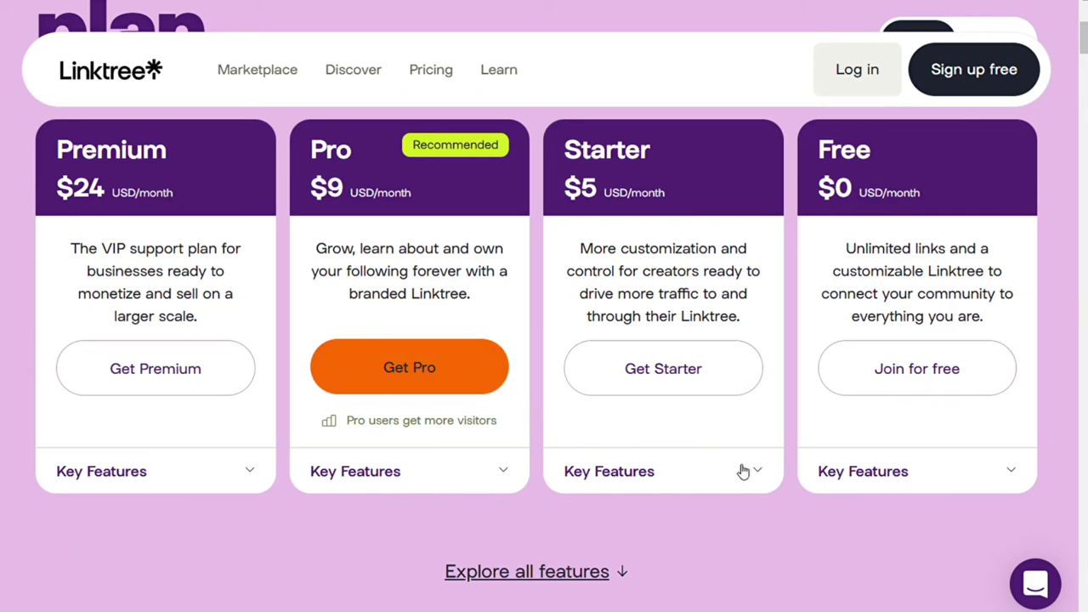
pyautogui.click(1012, 472)
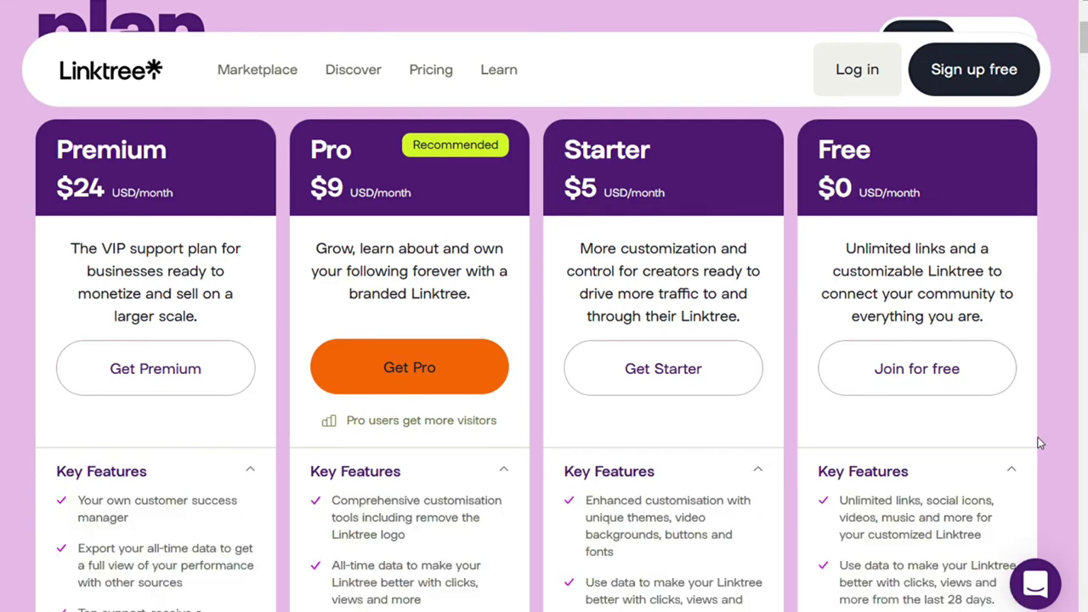
pyautogui.scroll(-3, 544, 306)
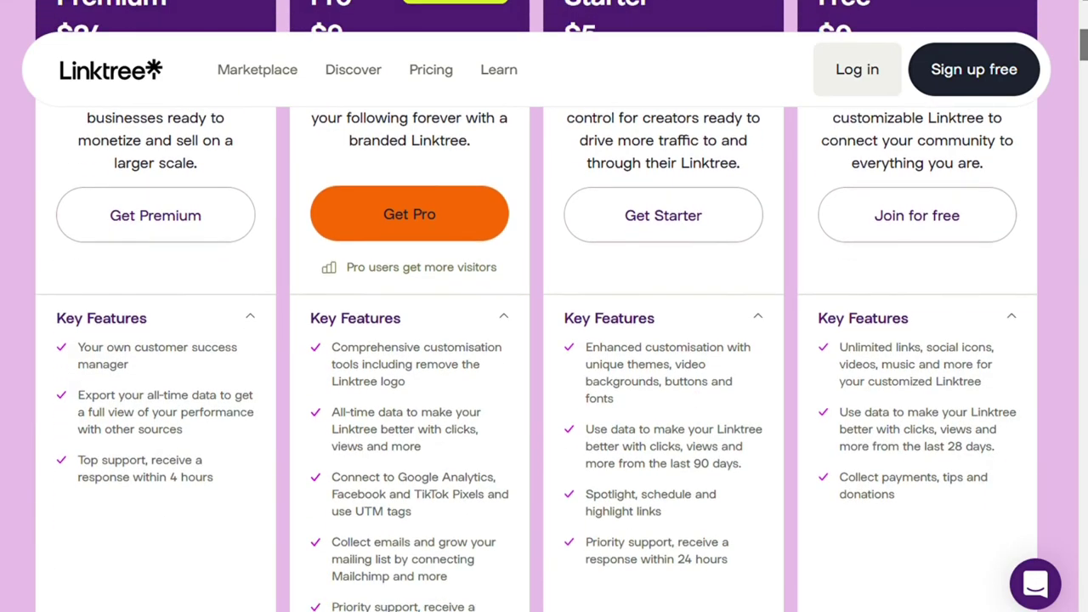
pyautogui.scroll(-15, 544, 306)
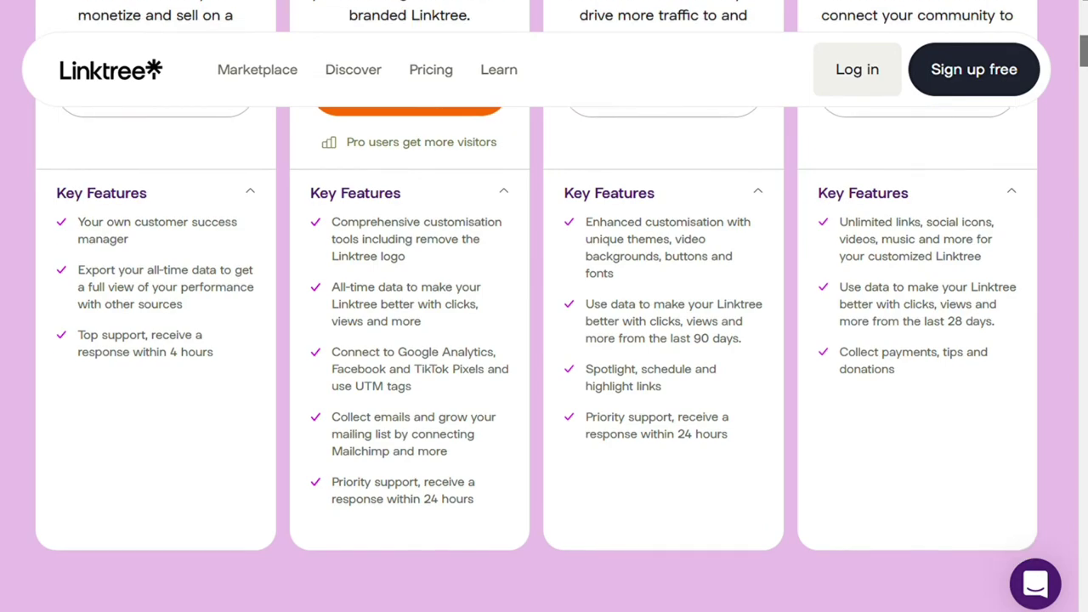
# - Review Linktree's feature comparison table, then return to Beacons' Animal themes Design page
pyautogui.scroll(-10, 544, 408)
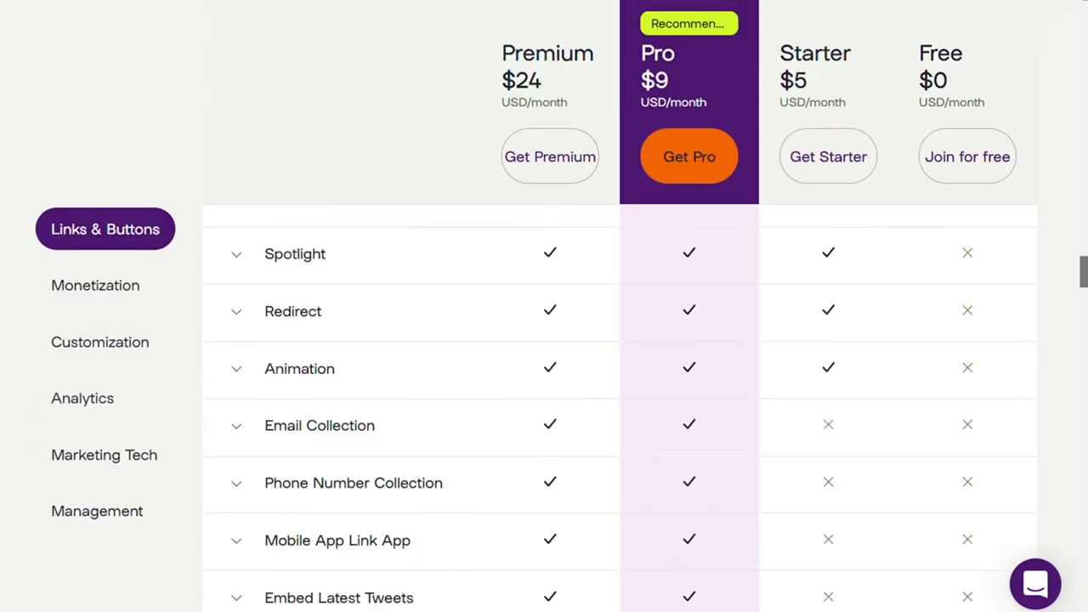
pyautogui.scroll(-12, 544, 408)
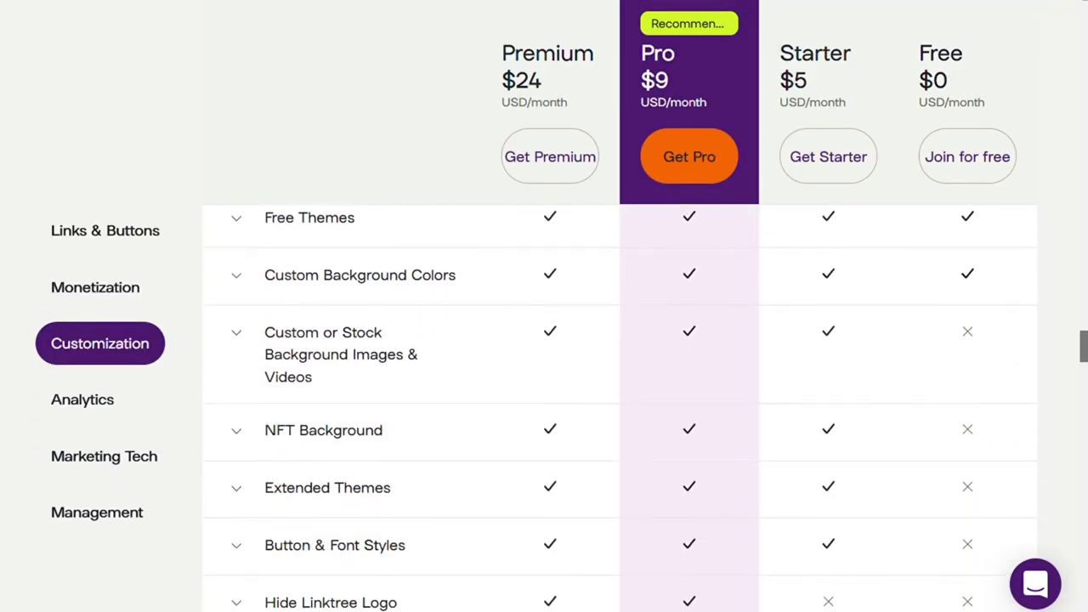
pyautogui.scroll(10, 1081, 391)
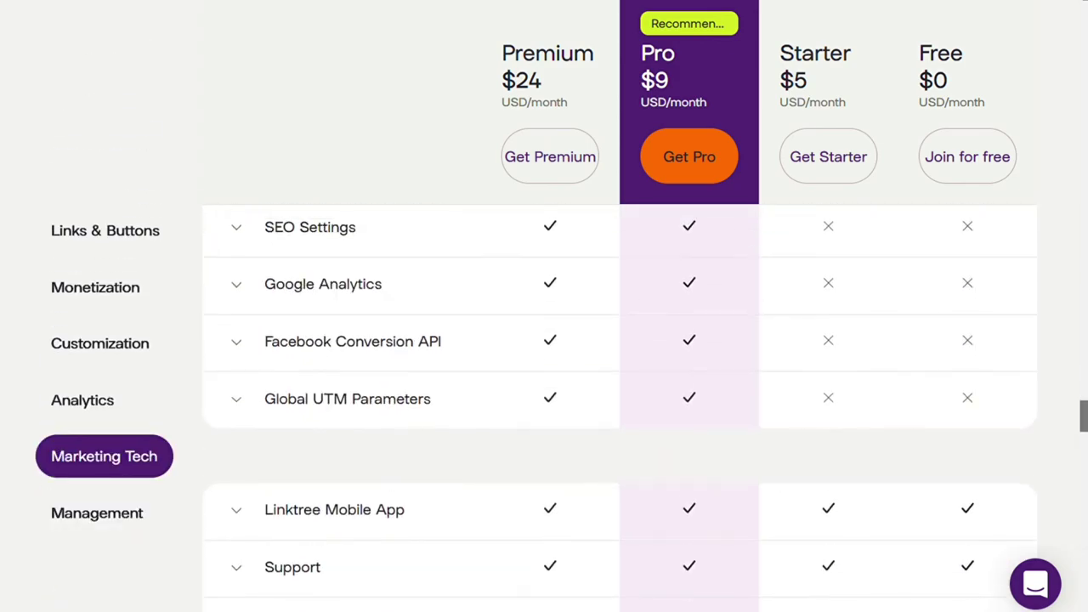
pyautogui.moveTo(1081, 391); pyautogui.dragTo(1078, 47)
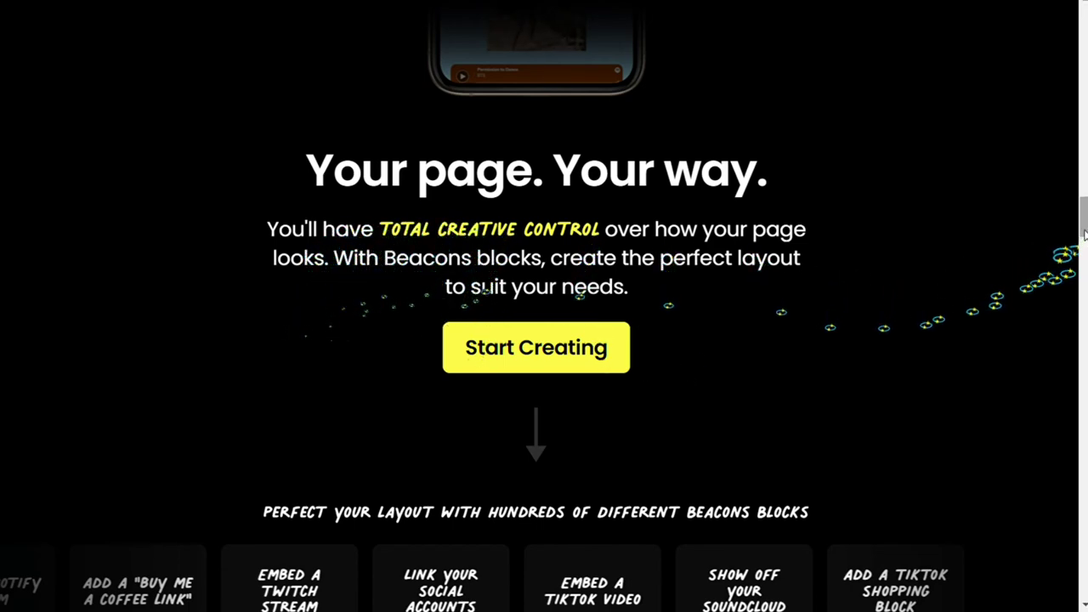
pyautogui.moveTo(1084, 235); pyautogui.dragTo(1084, 159)
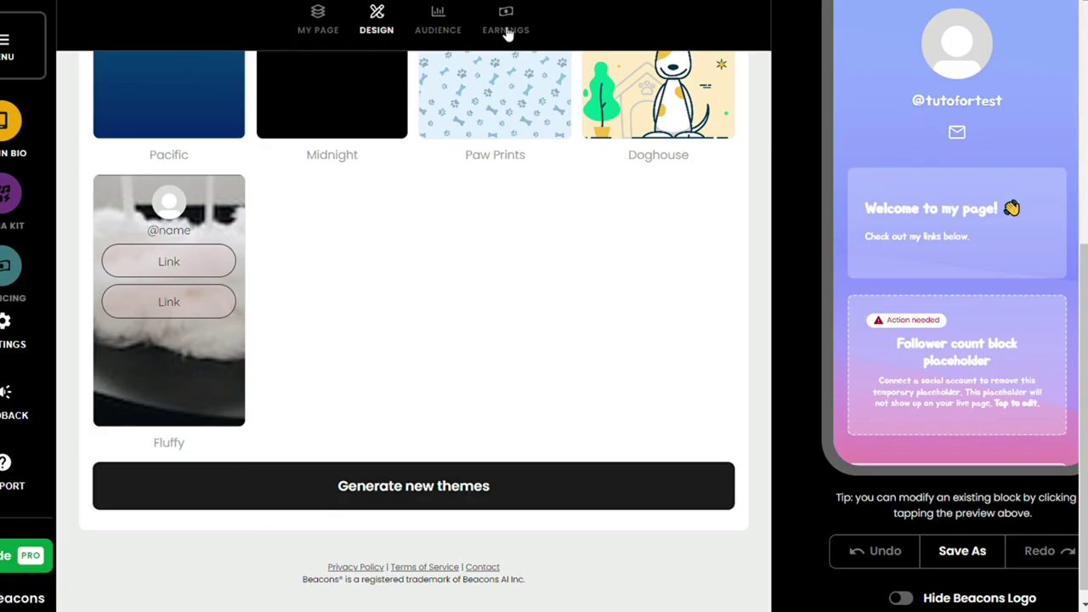
# - Open Beacons' Earnings page showing PayPal, Stripe and Easy money options
pyautogui.click(505, 26)
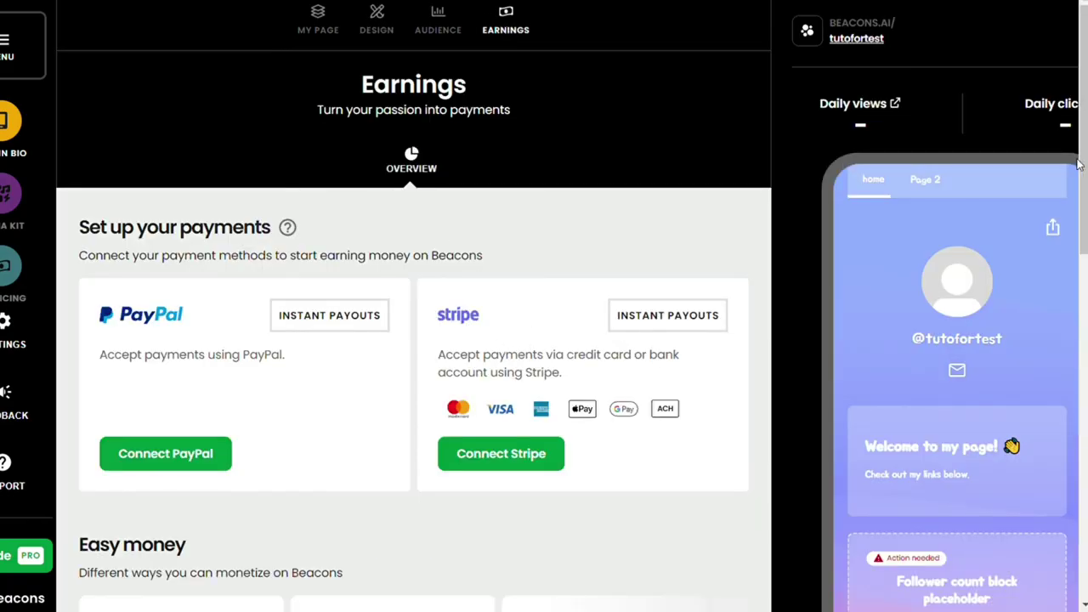
pyautogui.moveTo(1077, 164); pyautogui.dragTo(912, 281)
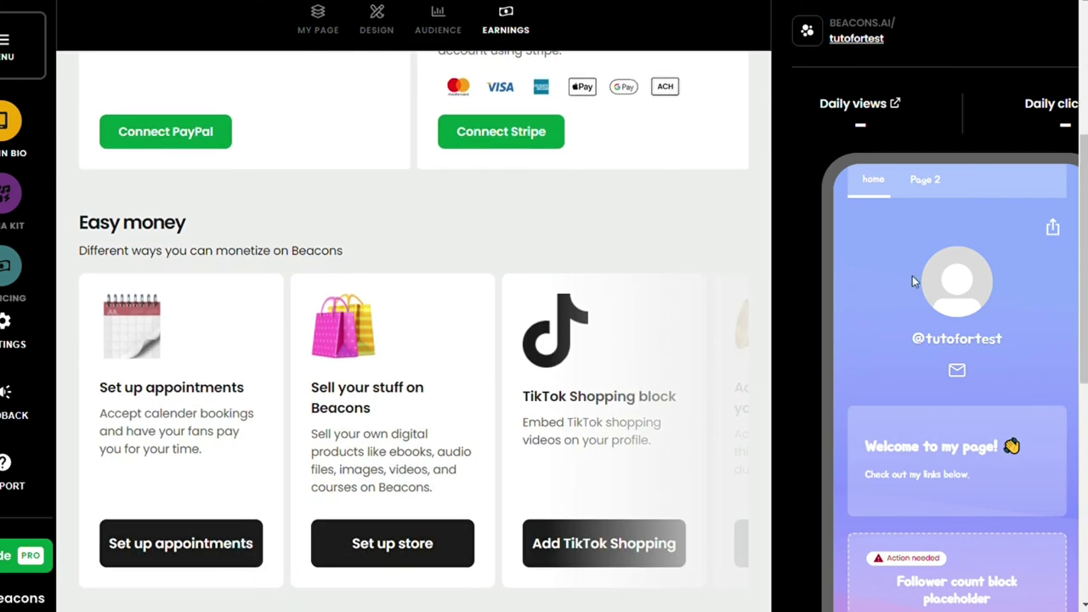